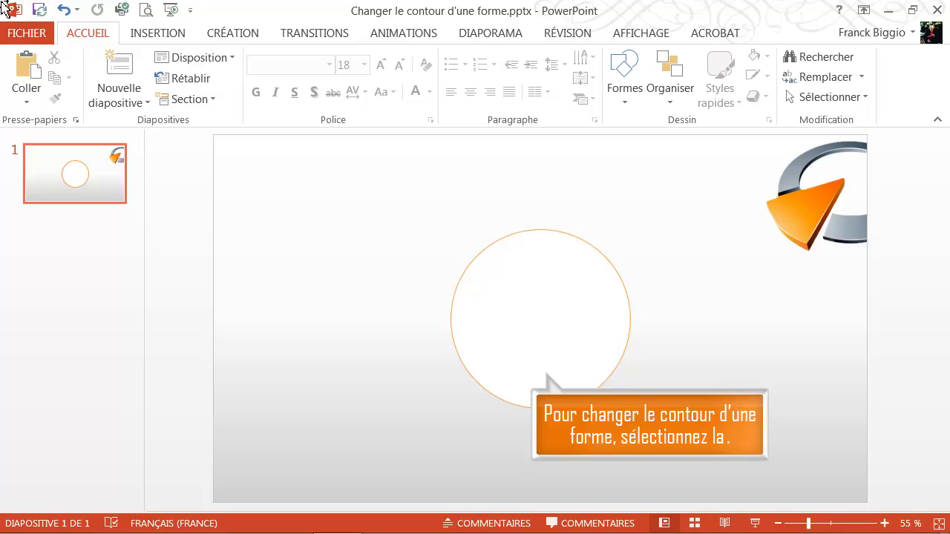
Select the orange-outlined circle in the middle of the slide
click(552, 340)
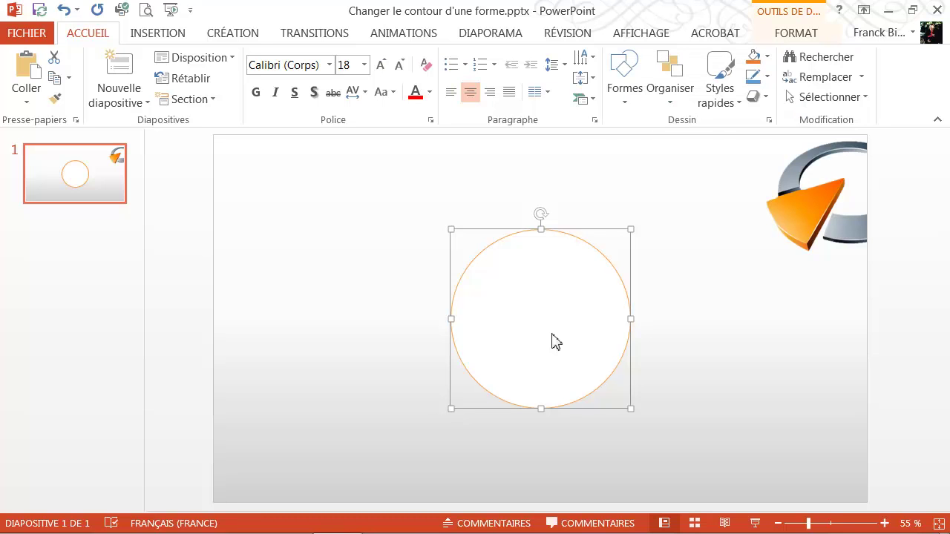
Set the circle's outline to black from the theme colours under Contour
click(811, 35)
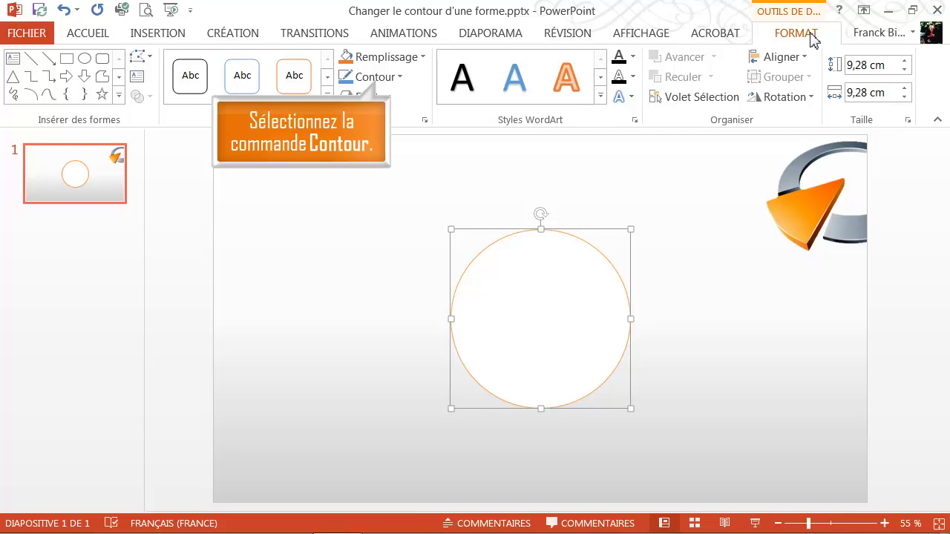
click(393, 78)
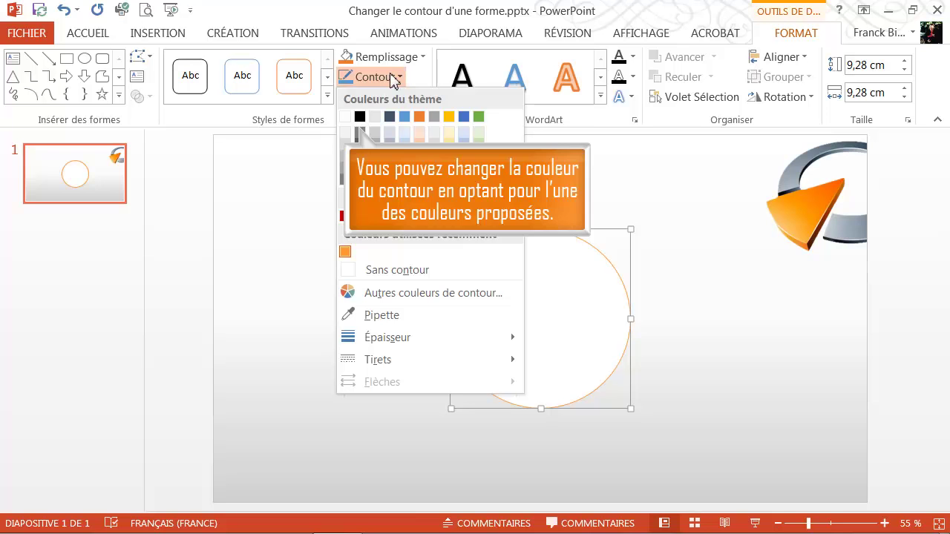
click(359, 116)
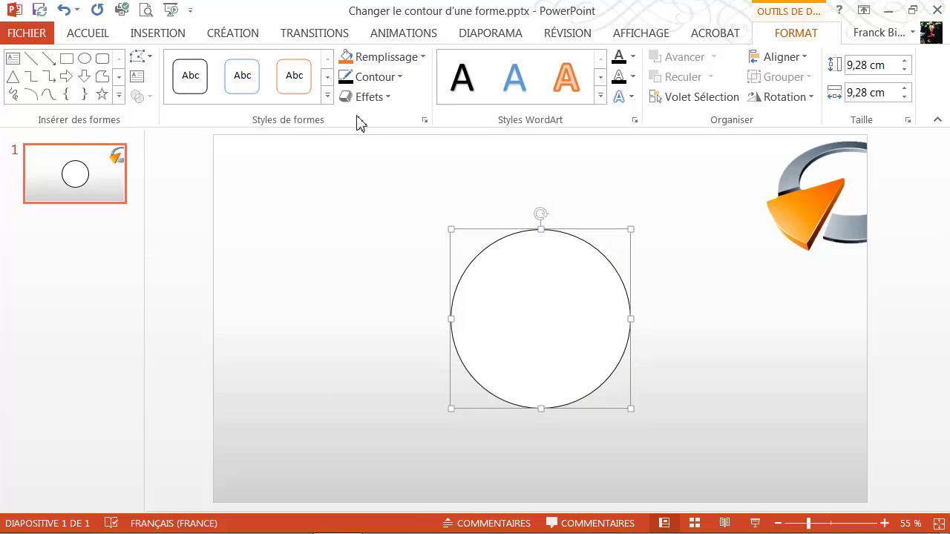
click(393, 80)
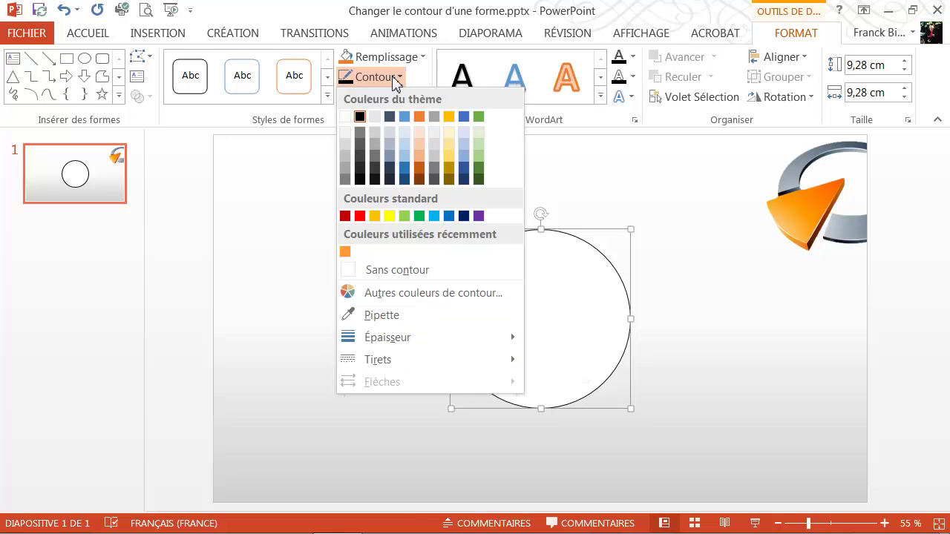
click(377, 299)
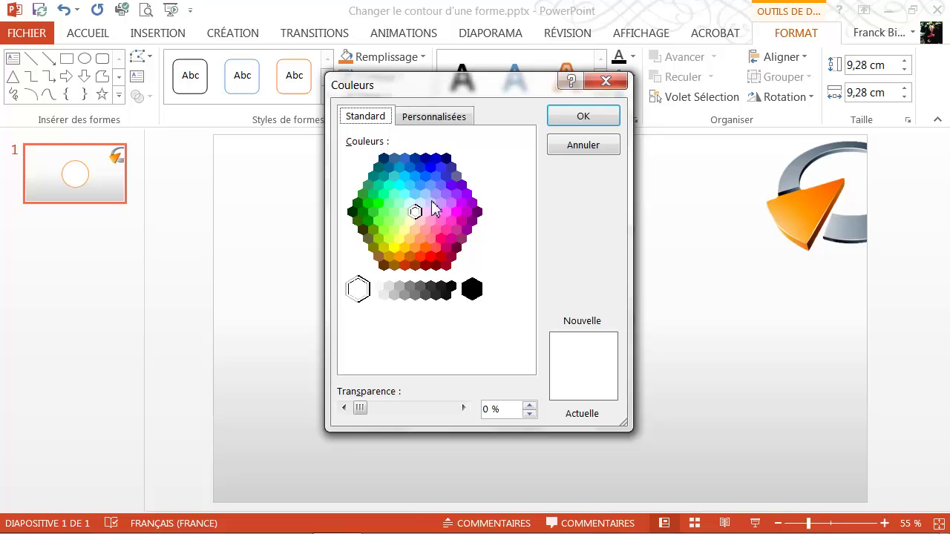
click(440, 119)
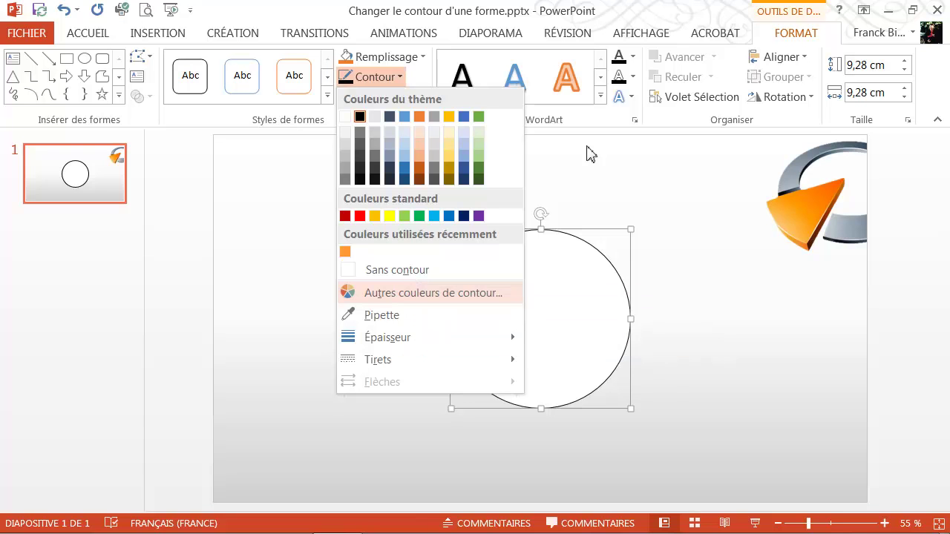
Set the outline to Sans contour, then reapply the recently used orange
click(389, 272)
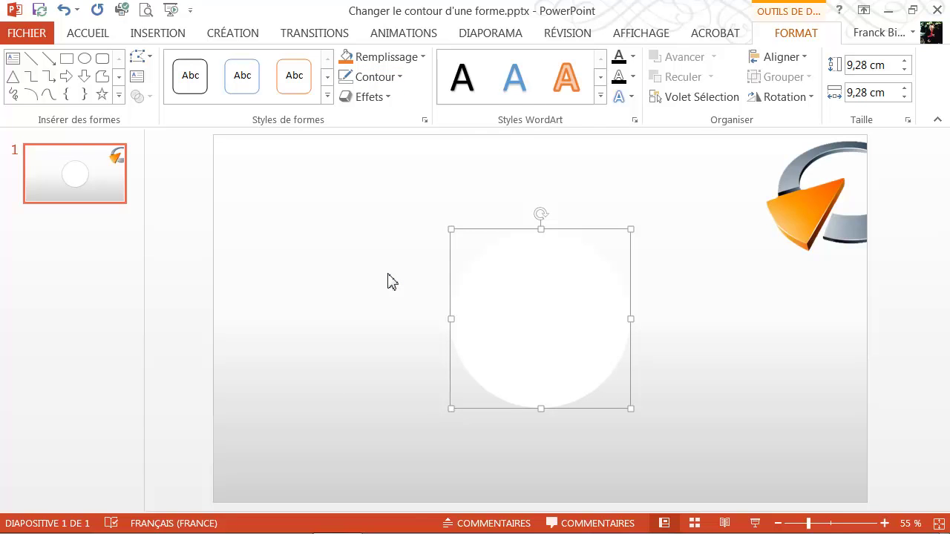
click(391, 78)
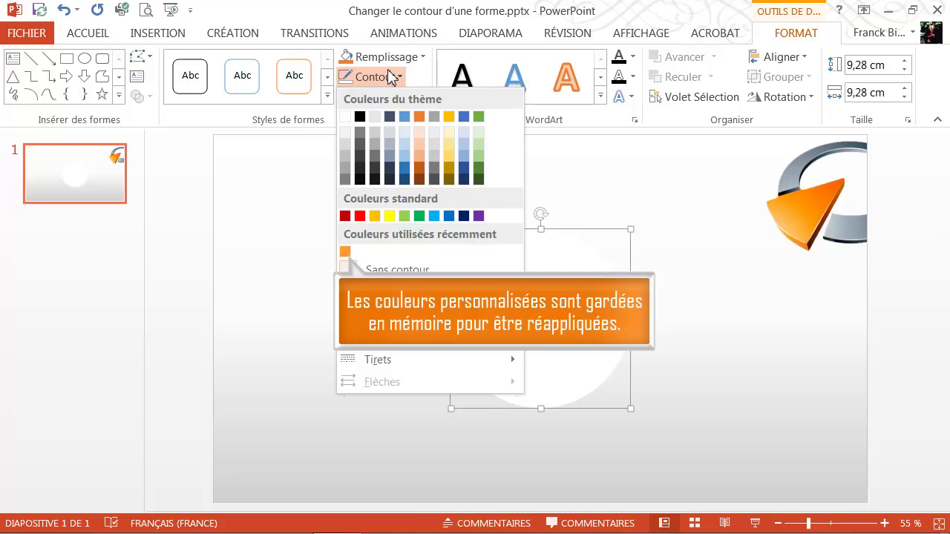
click(344, 251)
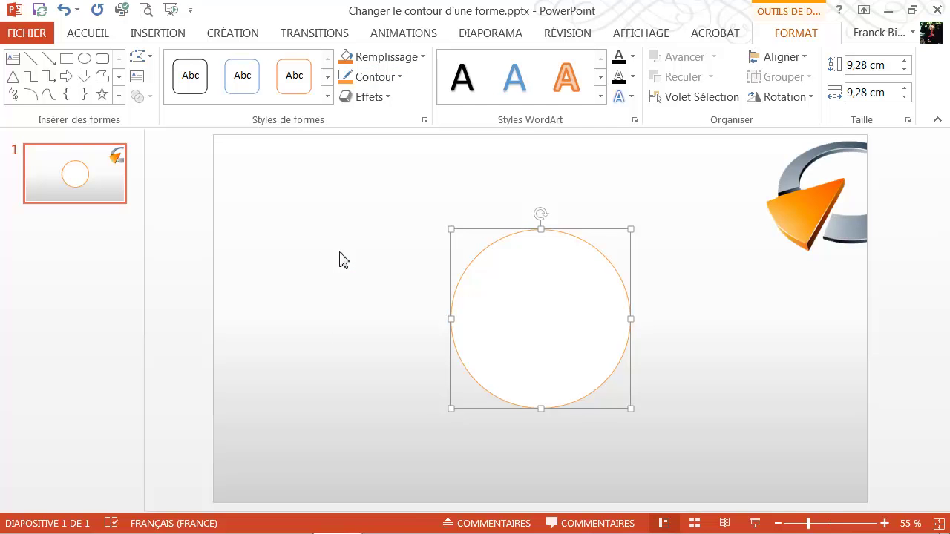
Colour the circle's outline with the logo ring's grey using the Pipette
click(399, 77)
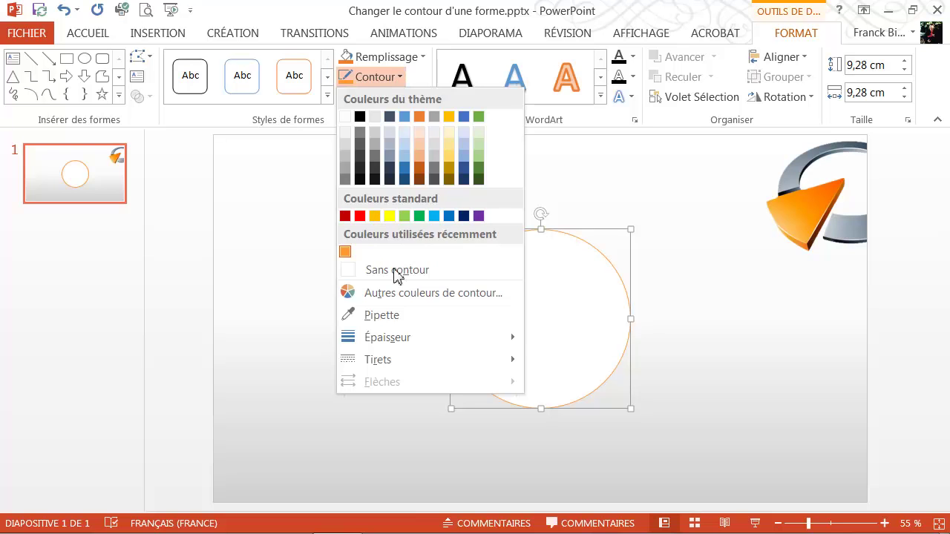
click(396, 315)
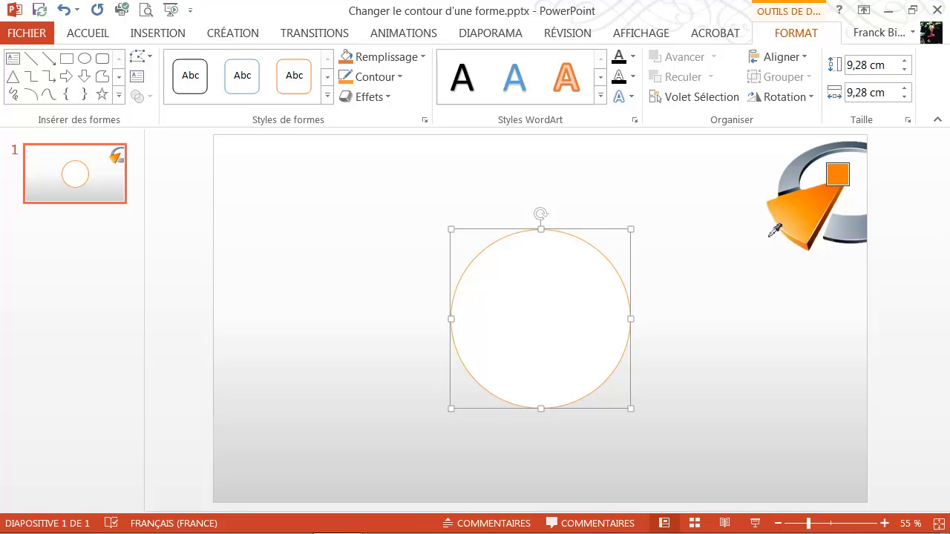
click(794, 178)
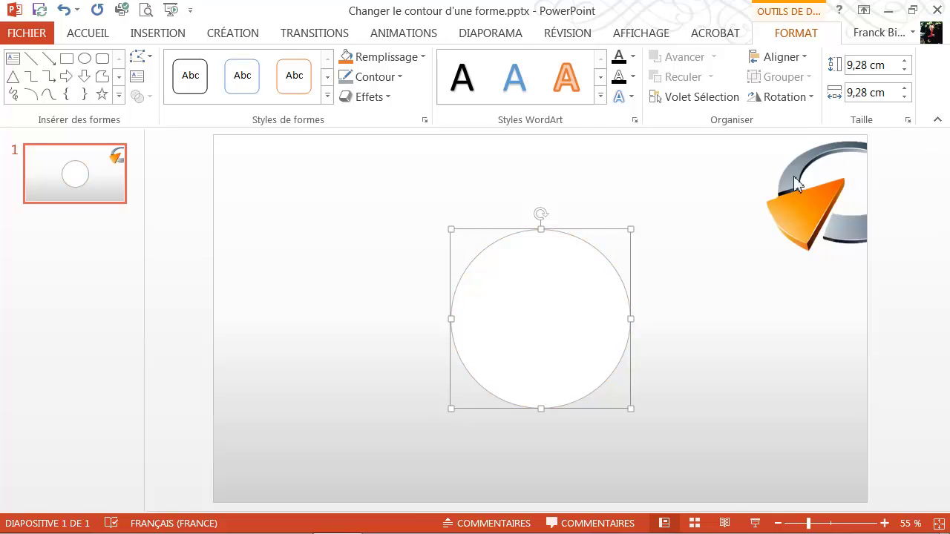
Give the circle's grey outline a 3 pt thickness and a dashed style
click(392, 77)
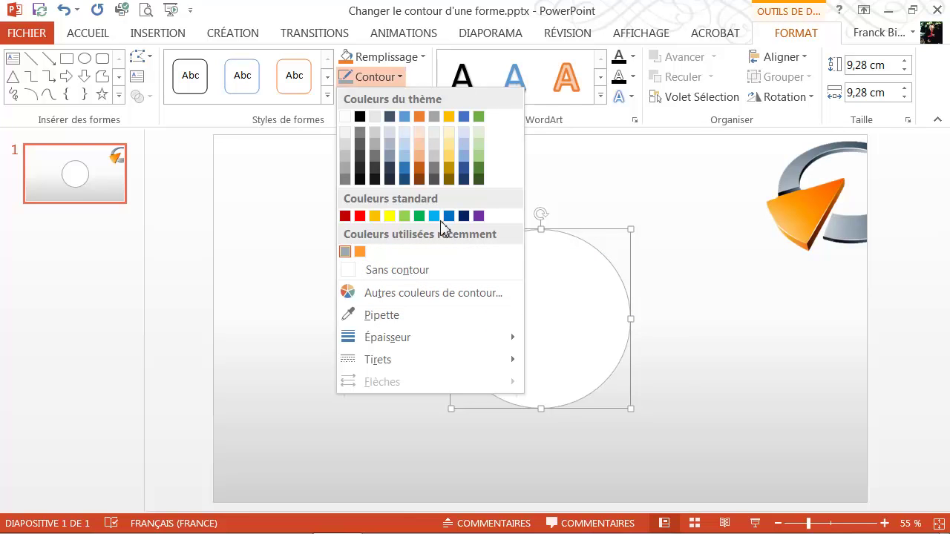
mouse_move(401, 338)
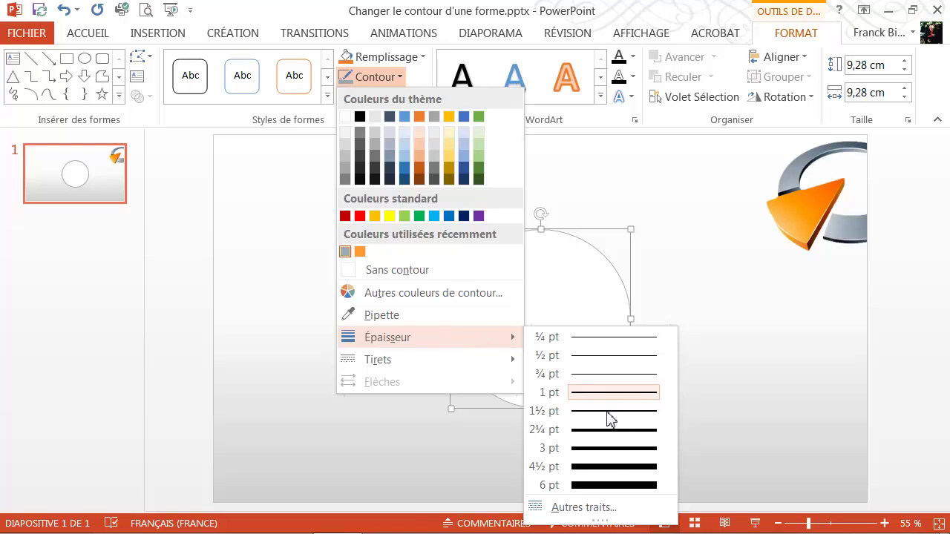
click(614, 452)
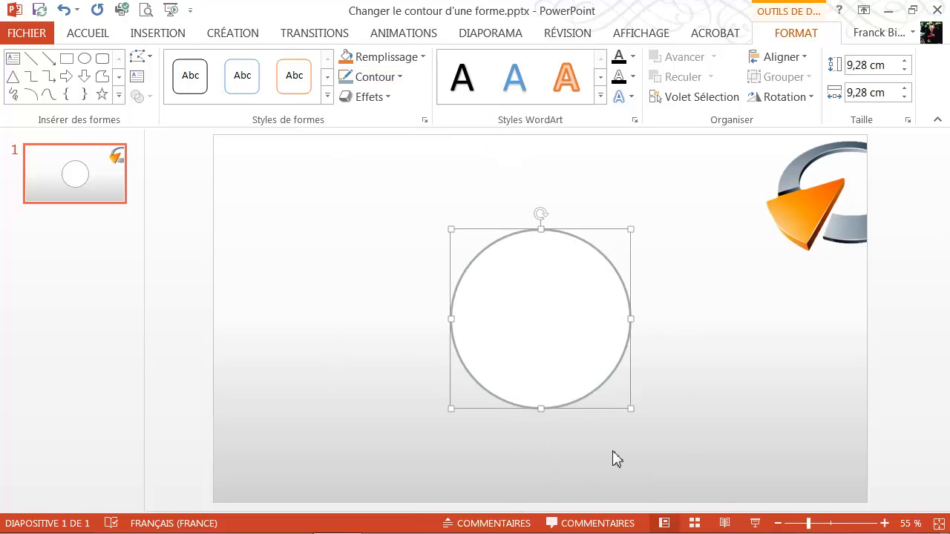
click(394, 77)
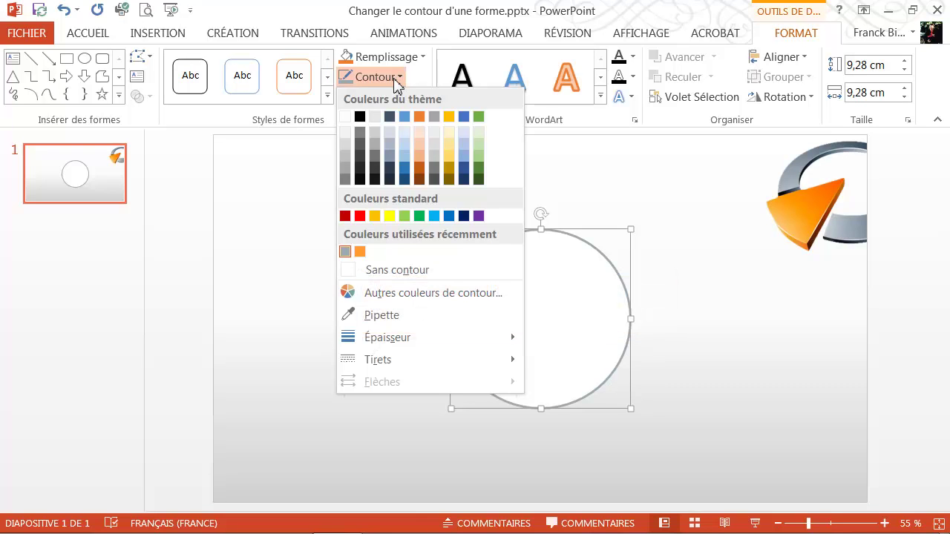
mouse_move(378, 359)
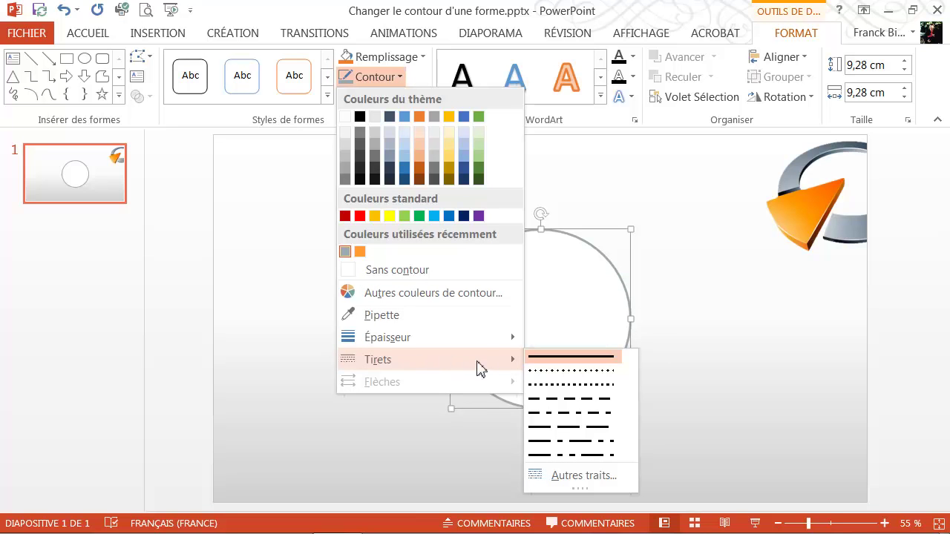
click(553, 398)
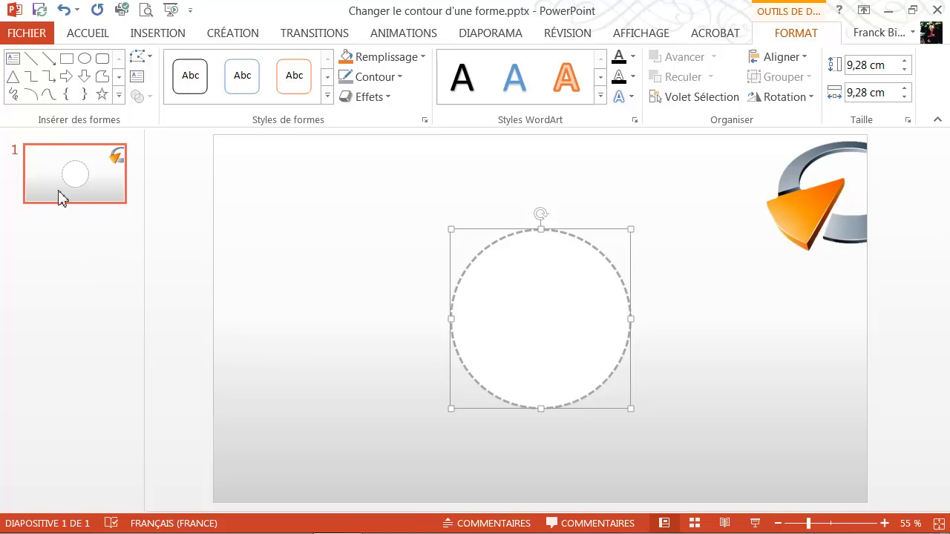
click(32, 60)
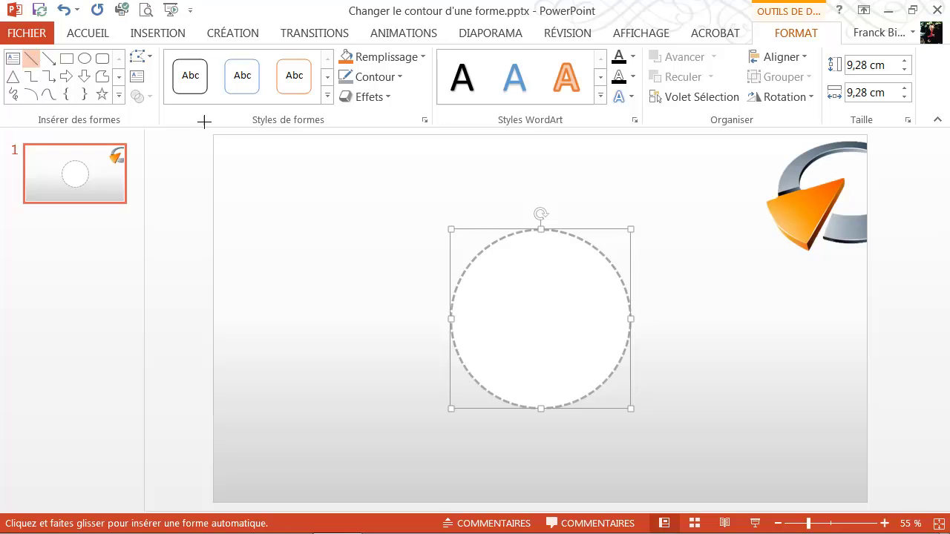
Draw a diagonal line rising toward the circle's upper left, with an arrowhead at its end
drag(258, 300, 452, 175)
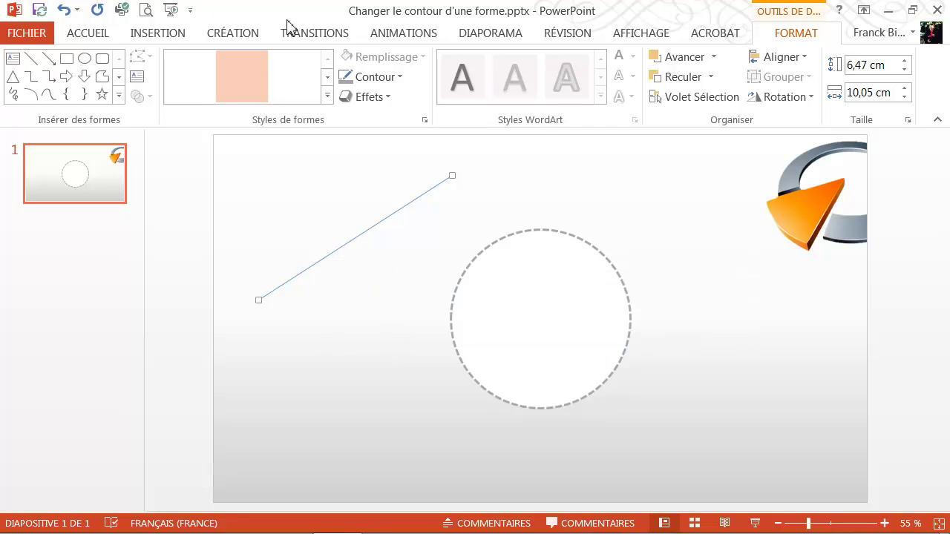
click(385, 82)
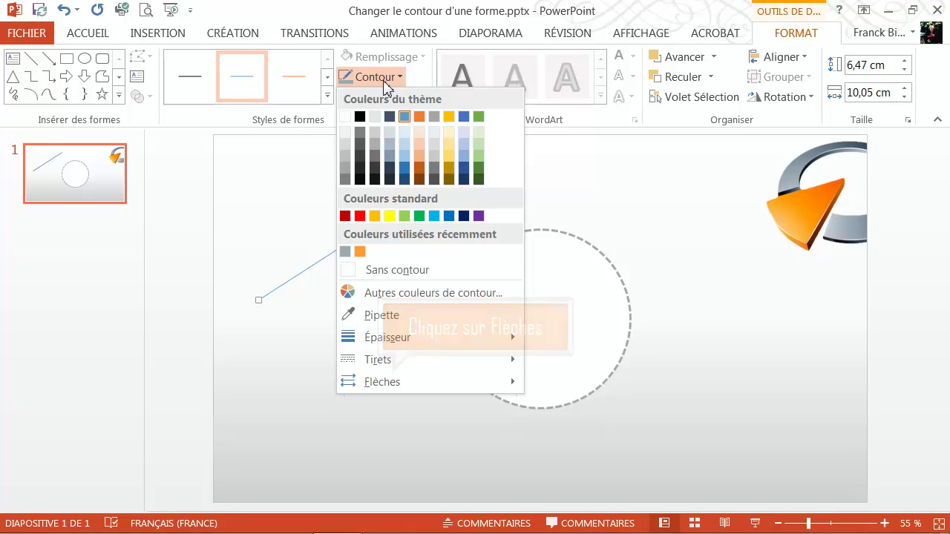
click(483, 383)
mouse_move(382, 381)
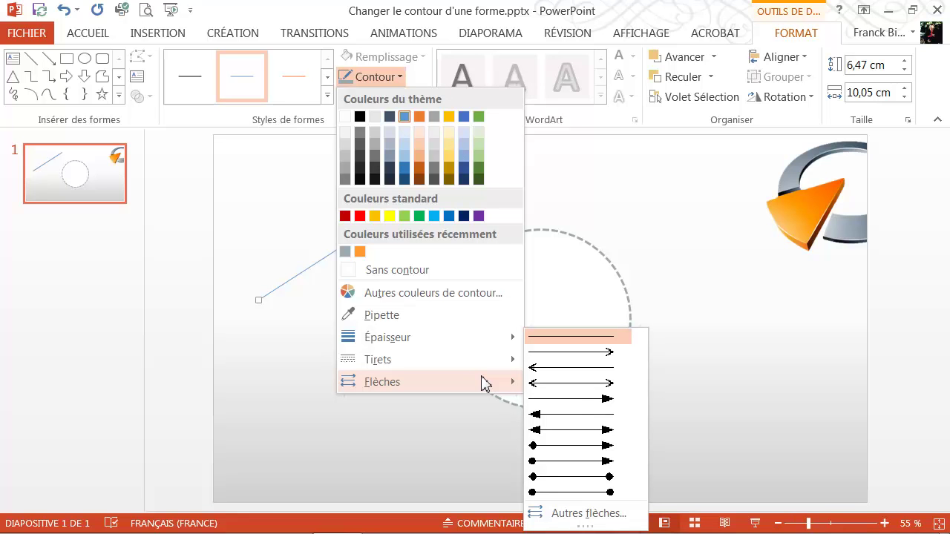
click(577, 398)
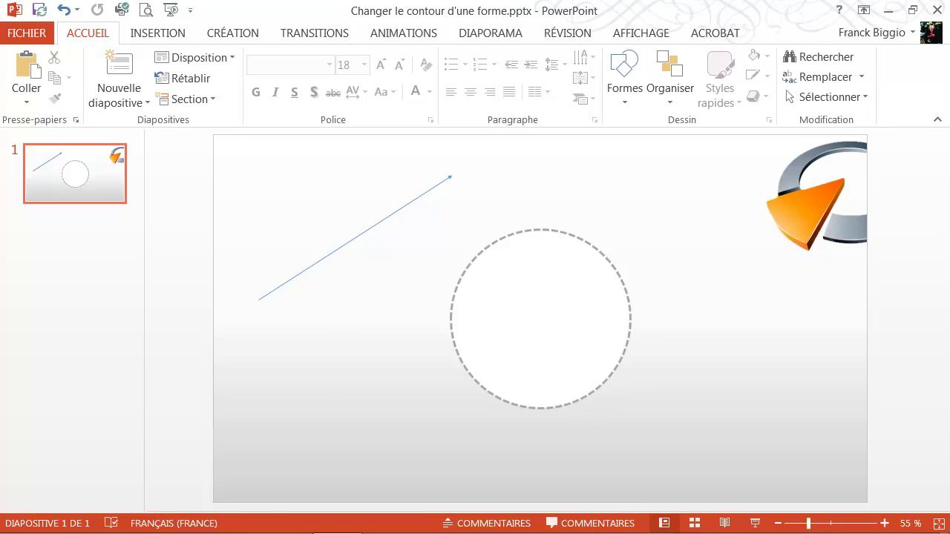